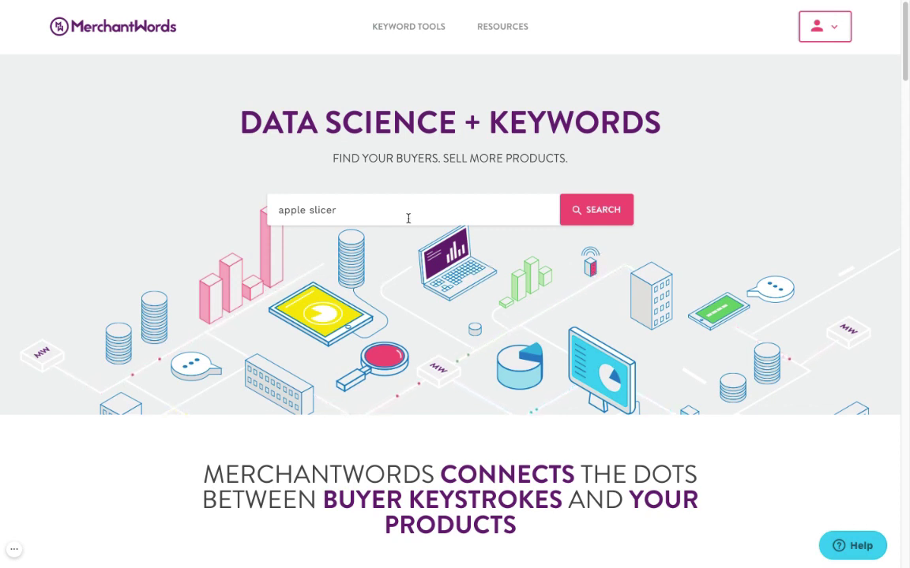
Search for the keyword "apple slicer" and review its search volume, depth, seasonality and dominant category summary.
{"action": "left_click", "coordinate": [605, 208]}
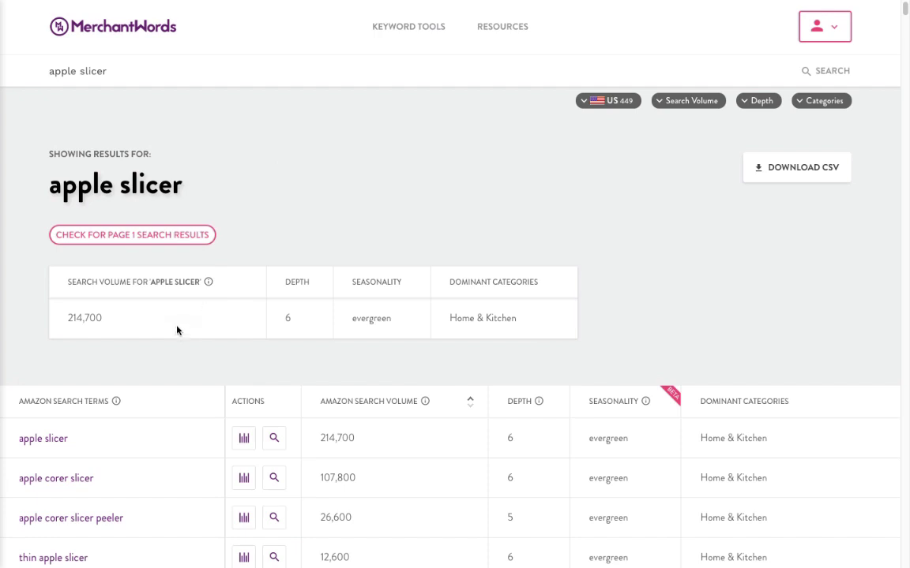
{"action": "scroll", "coordinate": [155, 375], "scroll_direction": "down", "scroll_amount": 1}
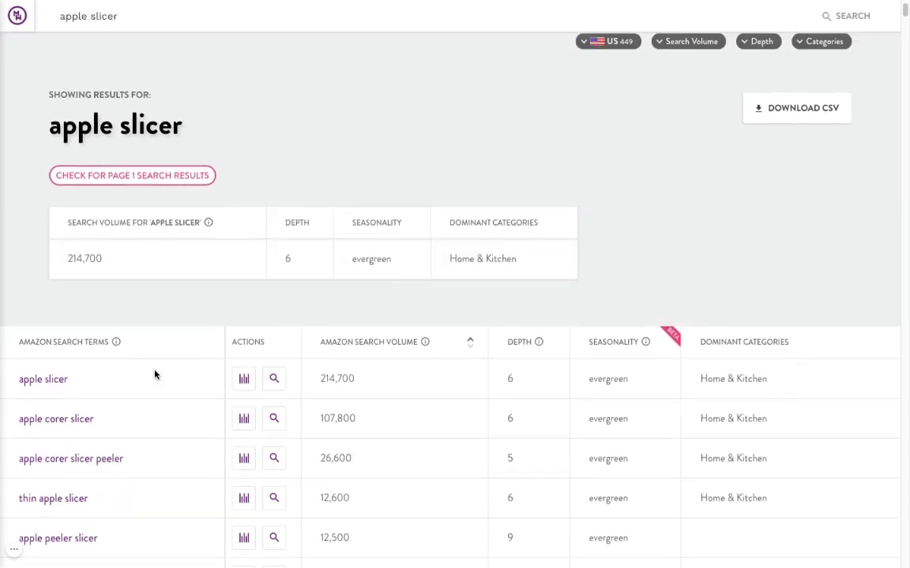
{"action": "scroll", "coordinate": [154, 375], "scroll_direction": "down", "scroll_amount": 1}
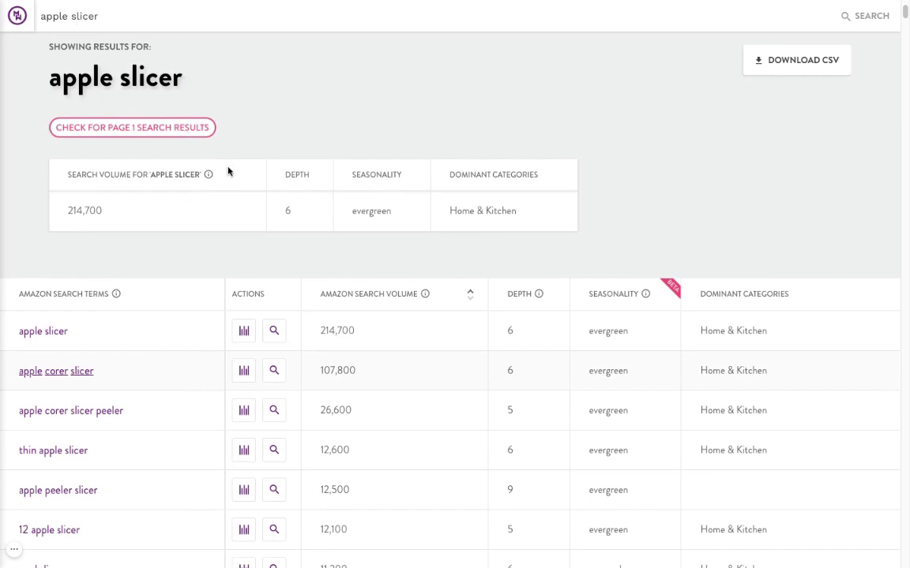
{"action": "scroll", "coordinate": [228, 171], "scroll_direction": "up", "scroll_amount": 1}
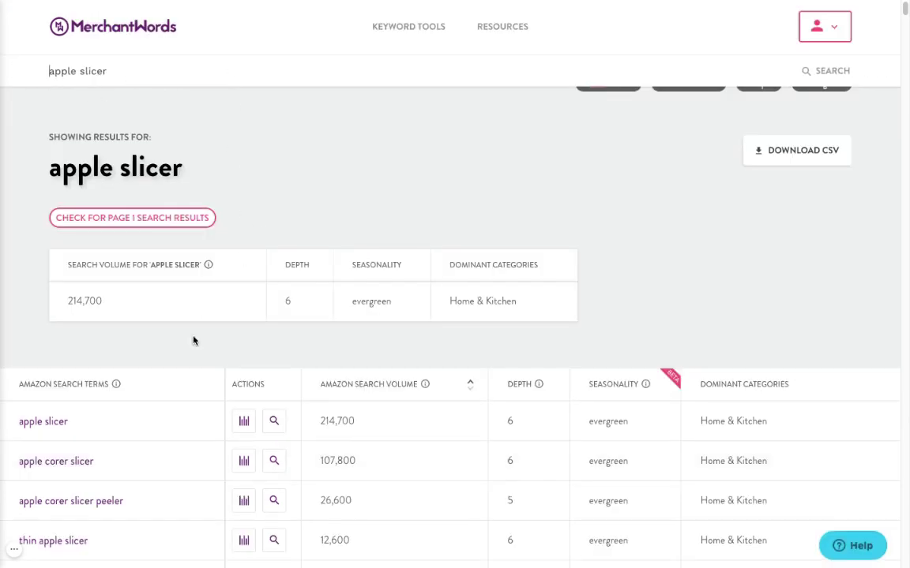
{"action": "scroll", "coordinate": [194, 341], "scroll_direction": "down", "scroll_amount": 1}
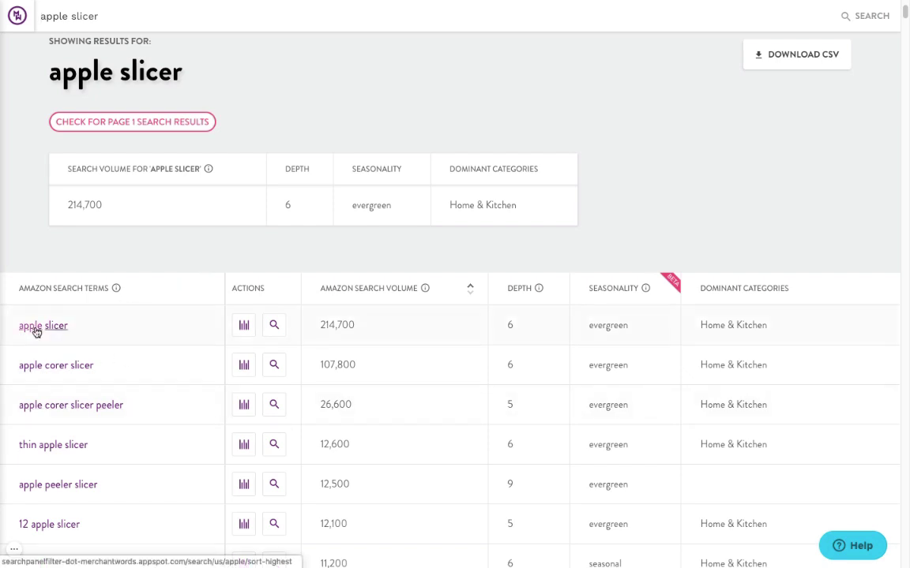
Examine the related Amazon search terms for apple slicer, comparing their search volume, depth, seasonality and dominant categories.
{"action": "scroll", "coordinate": [37, 437], "scroll_direction": "down", "scroll_amount": 3}
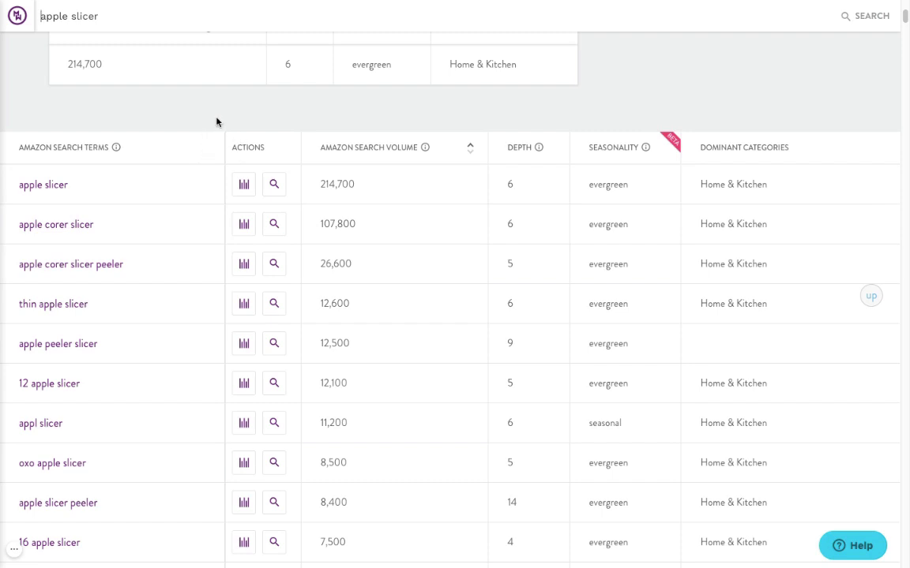
{"action": "scroll", "coordinate": [213, 130], "scroll_direction": "down", "scroll_amount": 1}
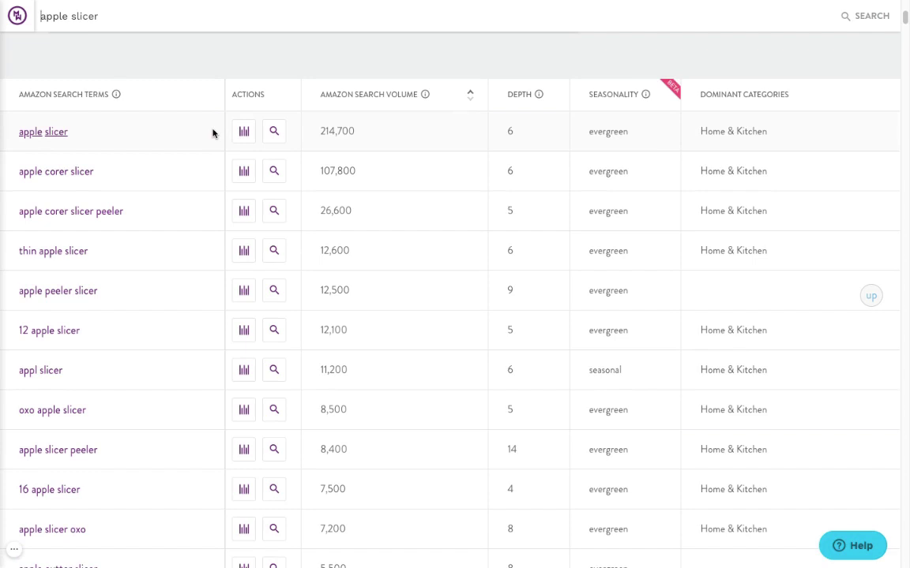
{"action": "scroll", "coordinate": [187, 195], "scroll_direction": "down", "scroll_amount": 3}
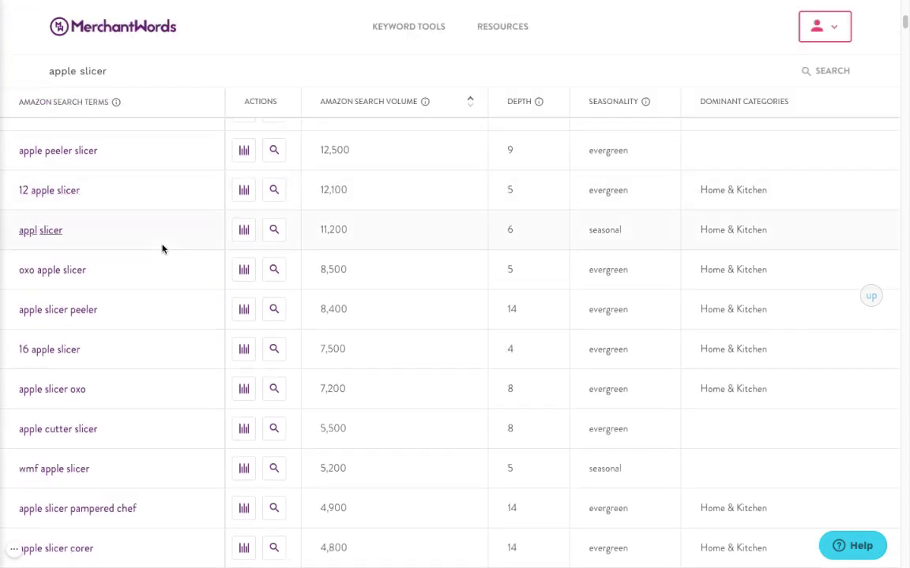
{"action": "scroll", "coordinate": [163, 249], "scroll_direction": "down", "scroll_amount": 2}
{"action": "scroll", "coordinate": [162, 250], "scroll_direction": "down", "scroll_amount": 3}
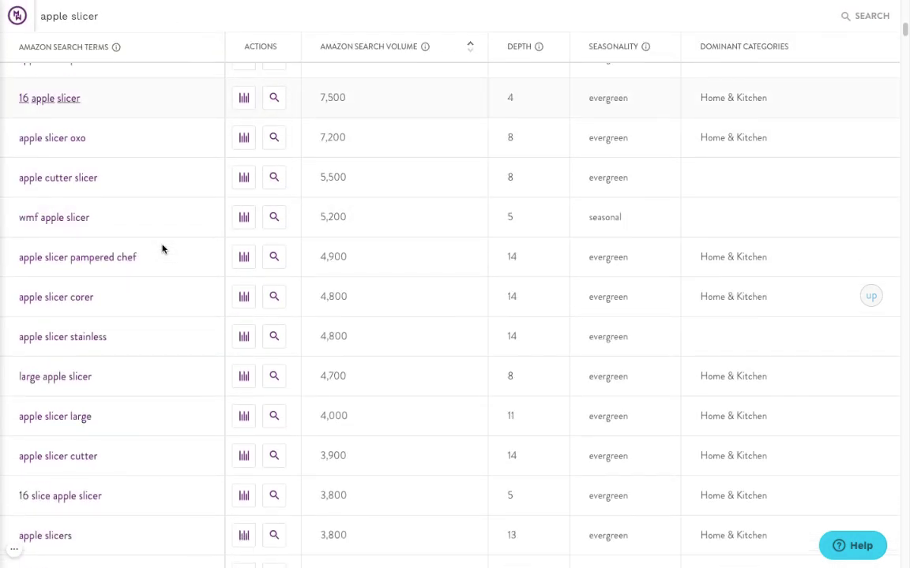
{"action": "scroll", "coordinate": [162, 249], "scroll_direction": "down", "scroll_amount": 1}
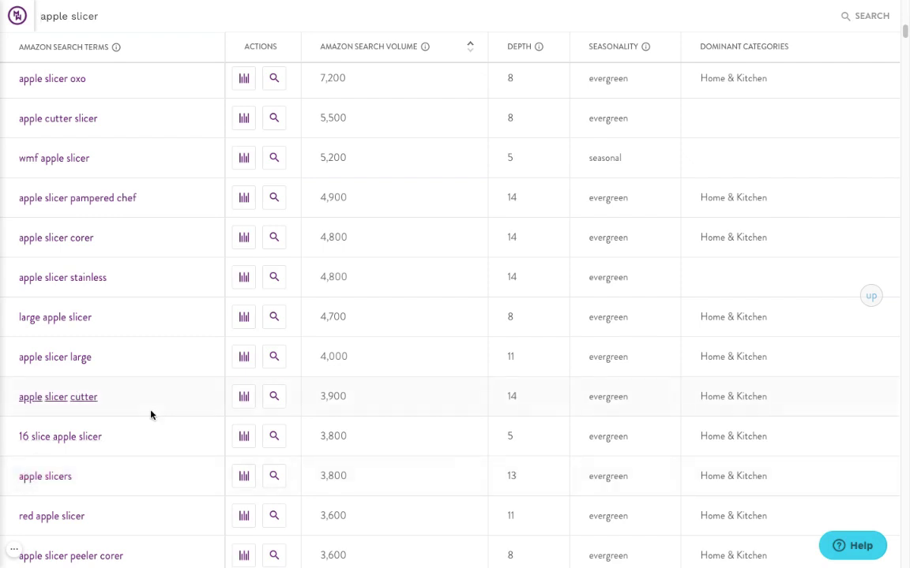
{"action": "scroll", "coordinate": [151, 414], "scroll_direction": "down", "scroll_amount": 3}
{"action": "scroll", "coordinate": [151, 415], "scroll_direction": "down", "scroll_amount": 3}
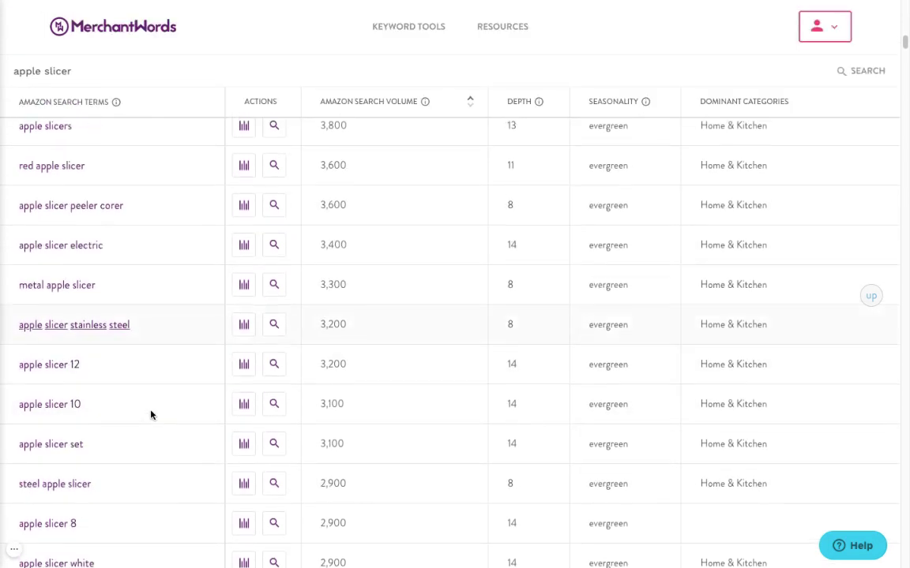
{"action": "scroll", "coordinate": [150, 414], "scroll_direction": "up", "scroll_amount": 10}
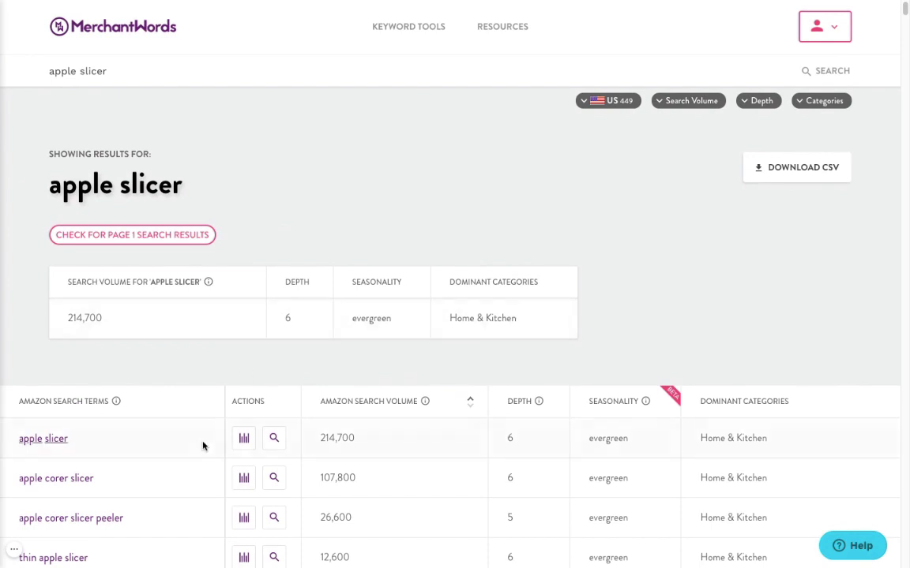
{"action": "scroll", "coordinate": [231, 388], "scroll_direction": "down", "scroll_amount": 1}
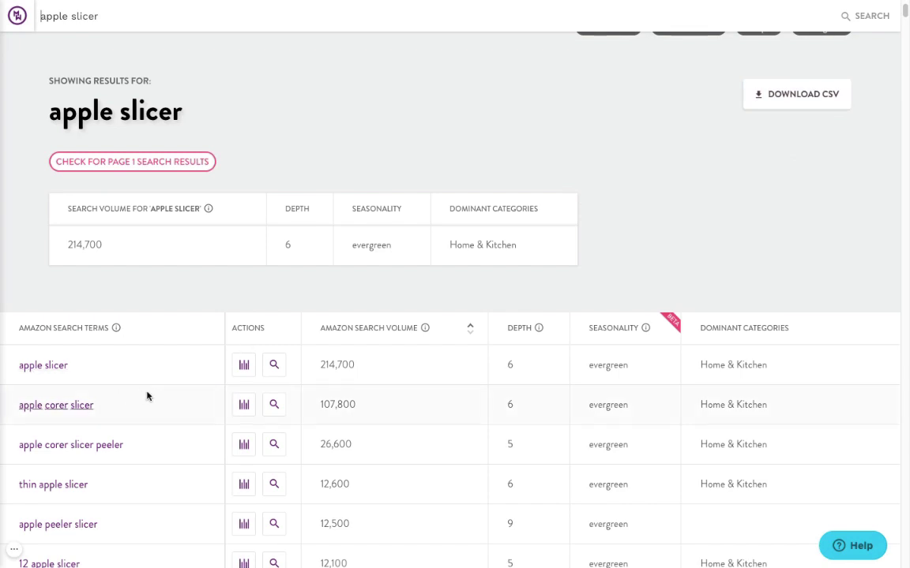
{"action": "scroll", "coordinate": [197, 397], "scroll_direction": "down", "scroll_amount": 2}
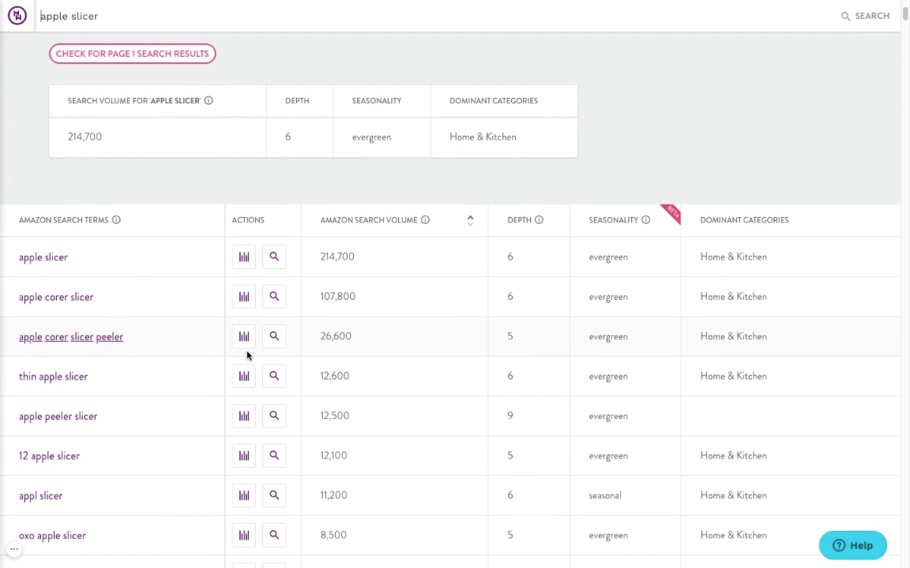
{"action": "scroll", "coordinate": [246, 356], "scroll_direction": "up", "scroll_amount": 3}
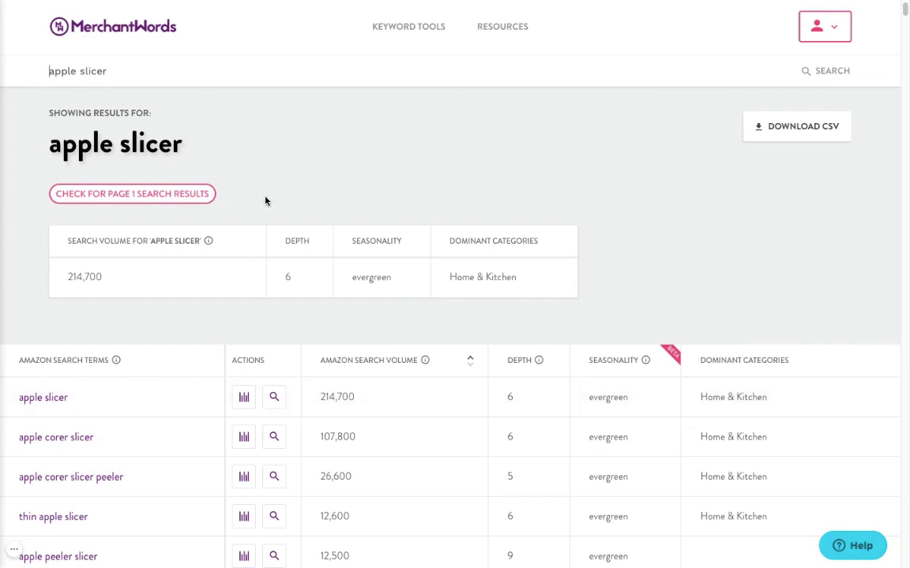
Check the page 1 search results for apple slicer and look through the full list of organic listings.
{"action": "left_click", "coordinate": [169, 204]}
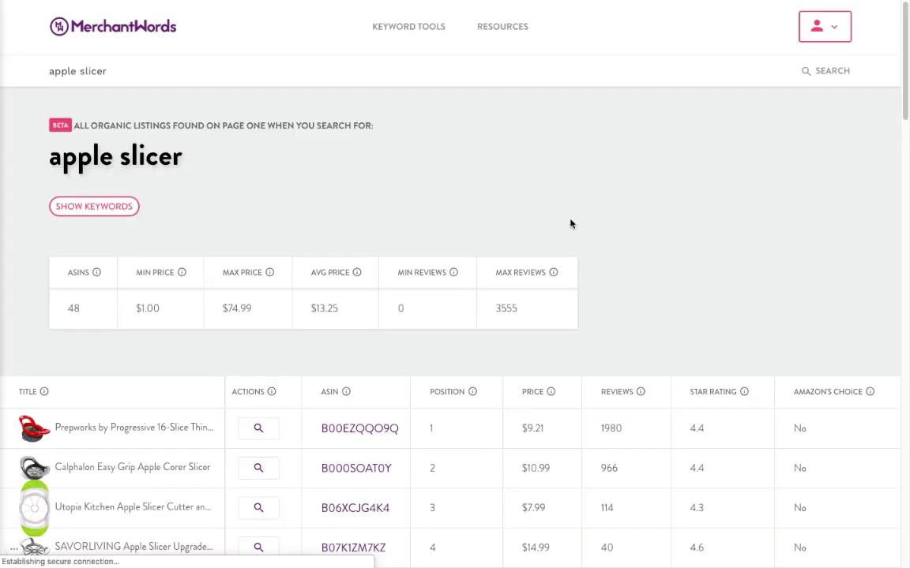
{"action": "scroll", "coordinate": [666, 239], "scroll_direction": "down", "scroll_amount": 1}
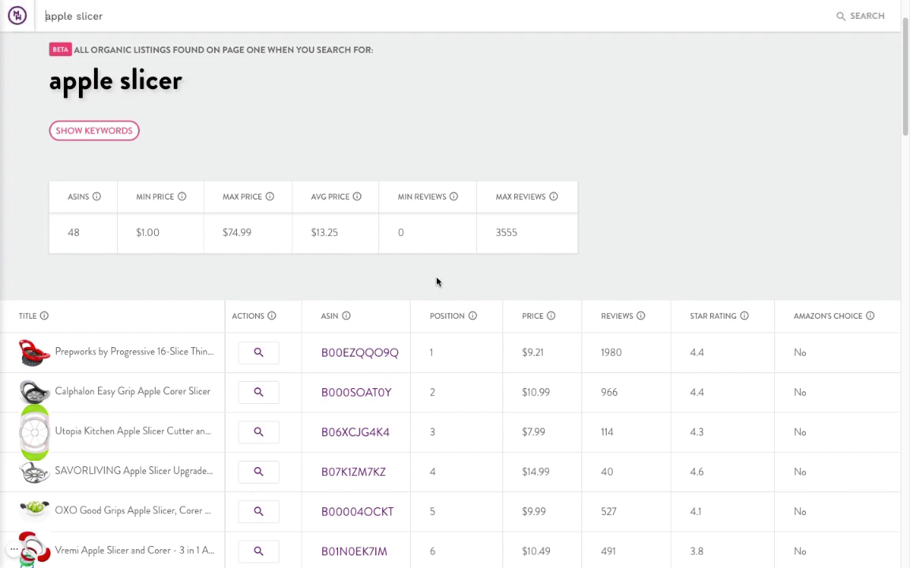
{"action": "mouse_move", "coordinate": [256, 350]}
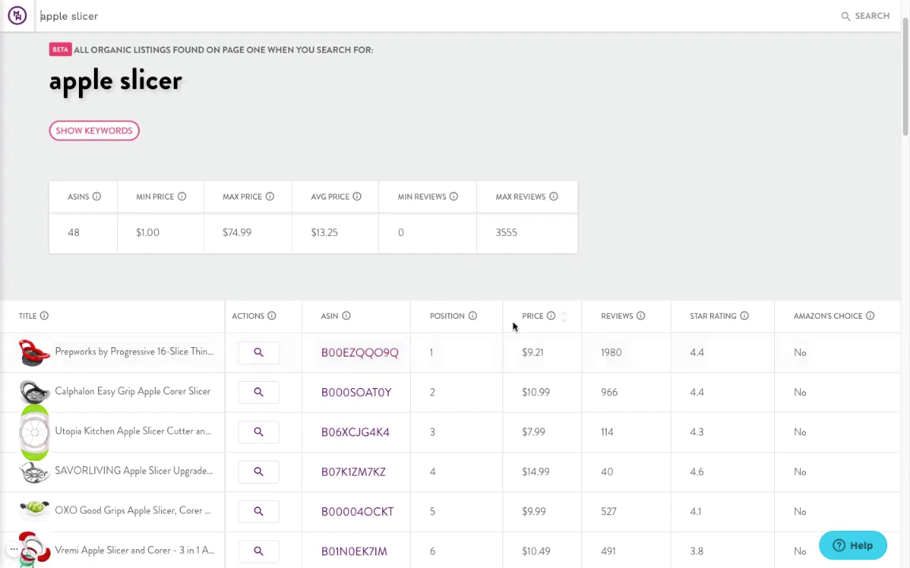
{"action": "scroll", "coordinate": [553, 228], "scroll_direction": "up", "scroll_amount": 1}
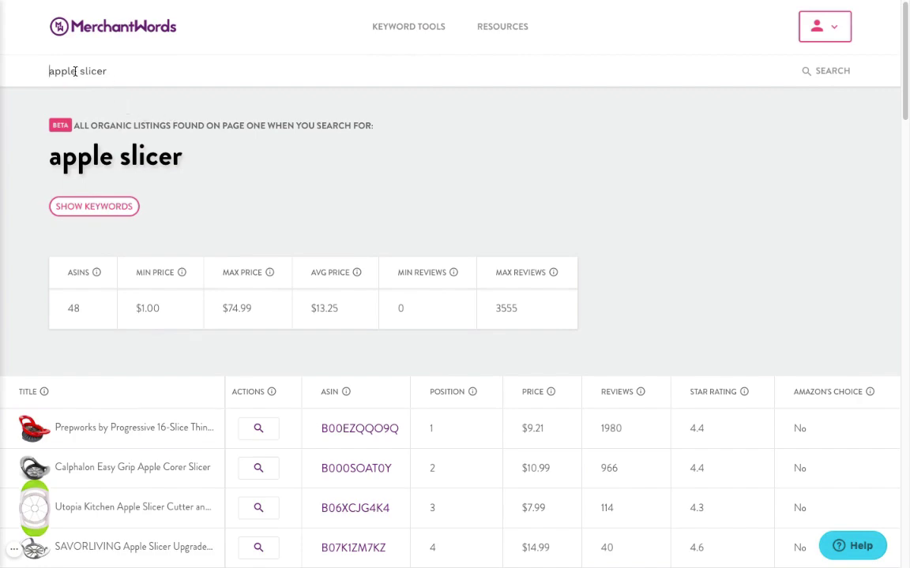
{"action": "scroll", "coordinate": [651, 217], "scroll_direction": "down", "scroll_amount": 2}
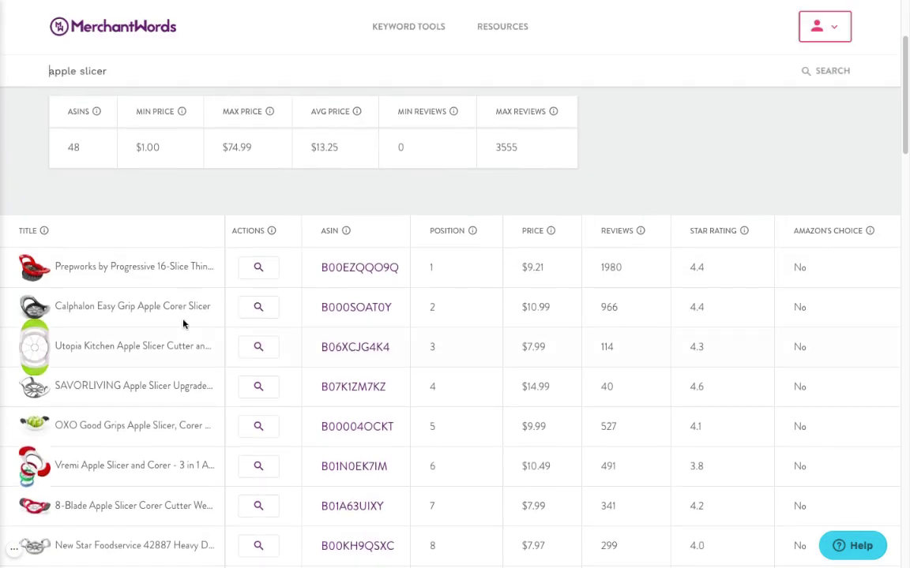
{"action": "scroll", "coordinate": [181, 324], "scroll_direction": "down", "scroll_amount": 5}
{"action": "scroll", "coordinate": [181, 327], "scroll_direction": "down", "scroll_amount": 8}
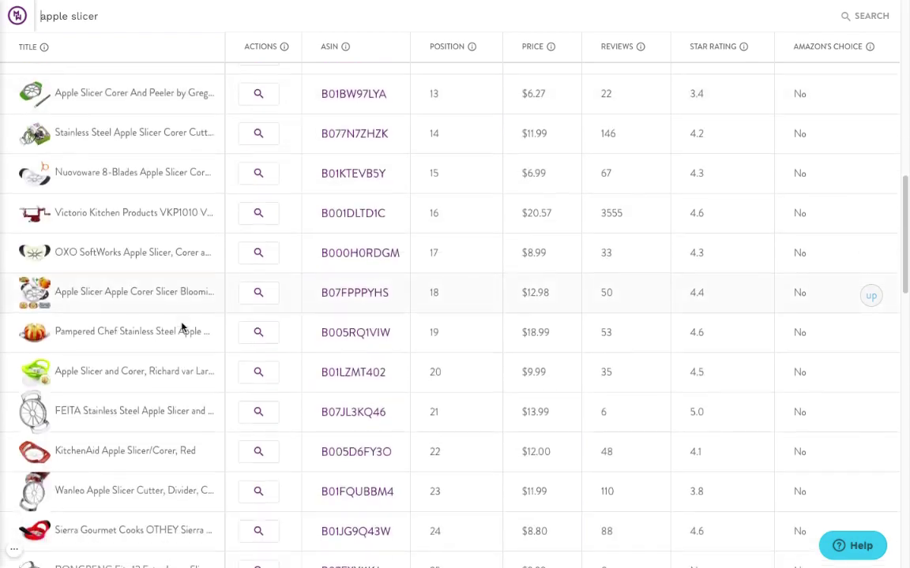
{"action": "scroll", "coordinate": [180, 327], "scroll_direction": "down", "scroll_amount": 10}
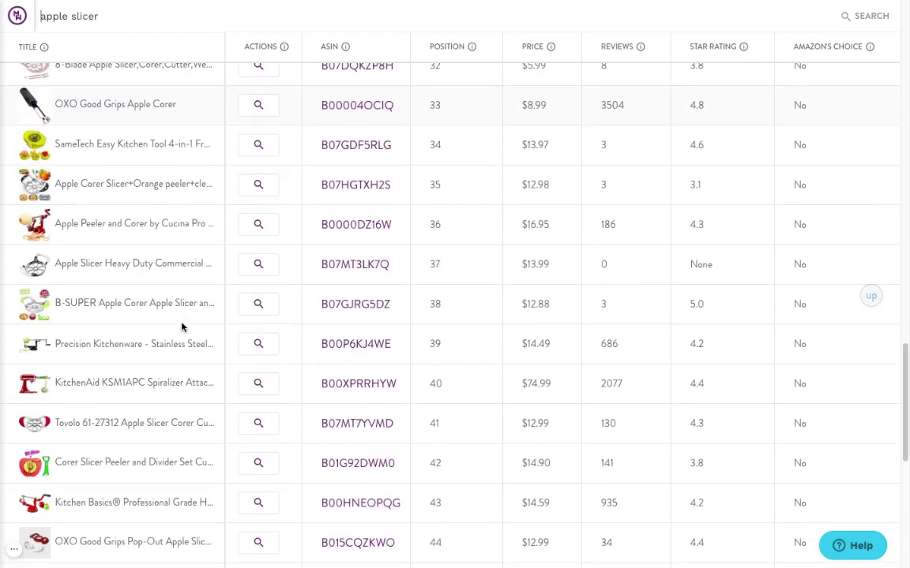
{"action": "scroll", "coordinate": [180, 327], "scroll_direction": "up", "scroll_amount": 3}
{"action": "scroll", "coordinate": [181, 327], "scroll_direction": "up", "scroll_amount": 20}
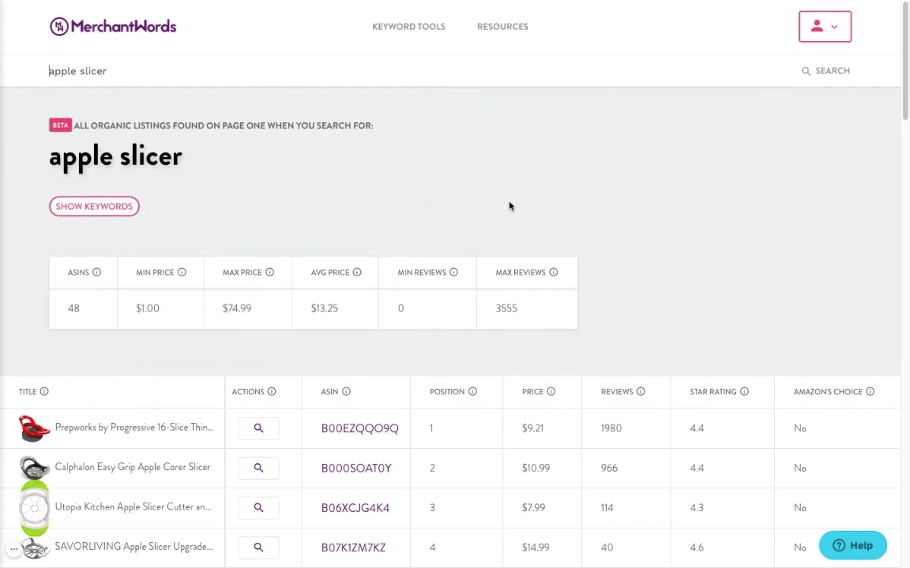
Compare the higher-ranked apple slicer listings by position, price, reviews, star rating and Amazon's Choice status.
{"action": "scroll", "coordinate": [675, 176], "scroll_direction": "down", "scroll_amount": 1}
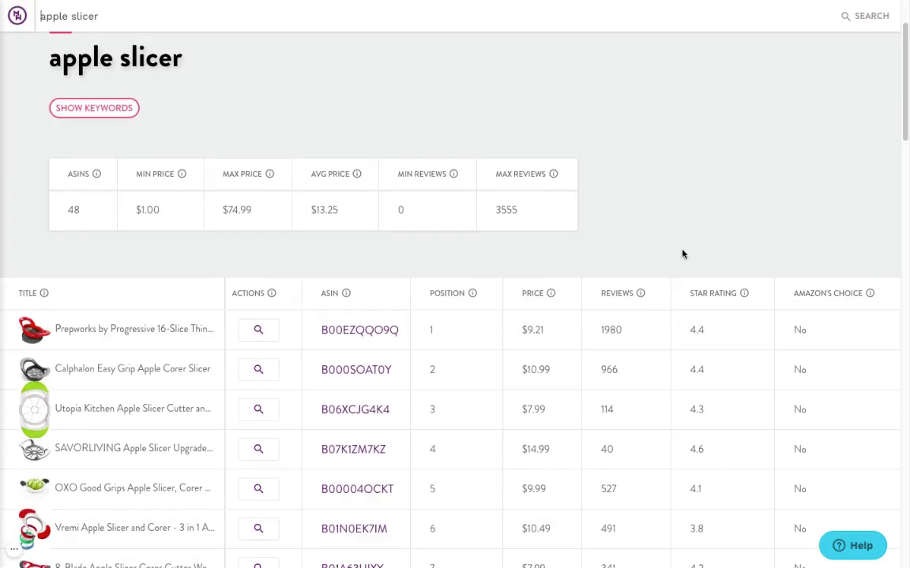
{"action": "left_click", "coordinate": [264, 362]}
{"action": "scroll", "coordinate": [137, 357], "scroll_direction": "down", "scroll_amount": 2}
{"action": "scroll", "coordinate": [137, 357], "scroll_direction": "down", "scroll_amount": 5}
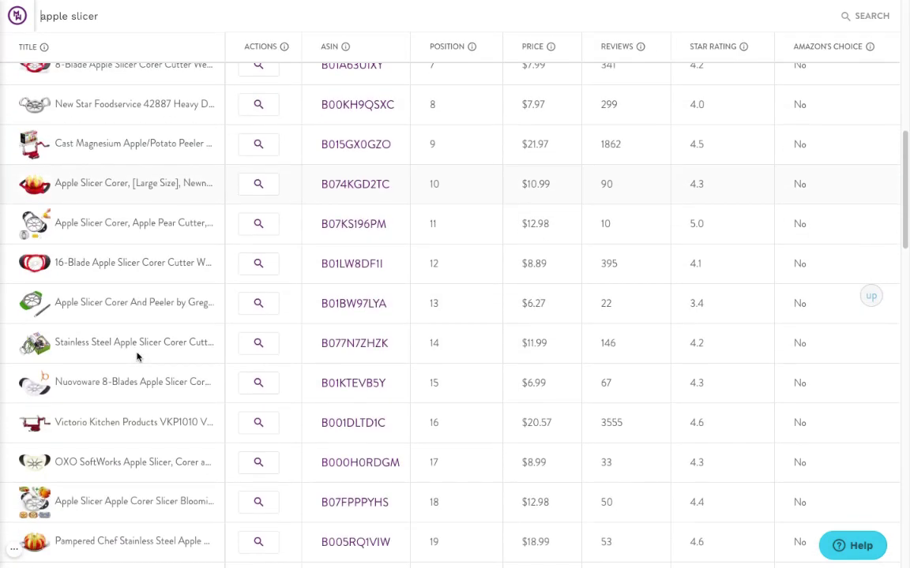
{"action": "scroll", "coordinate": [309, 401], "scroll_direction": "up", "scroll_amount": 5}
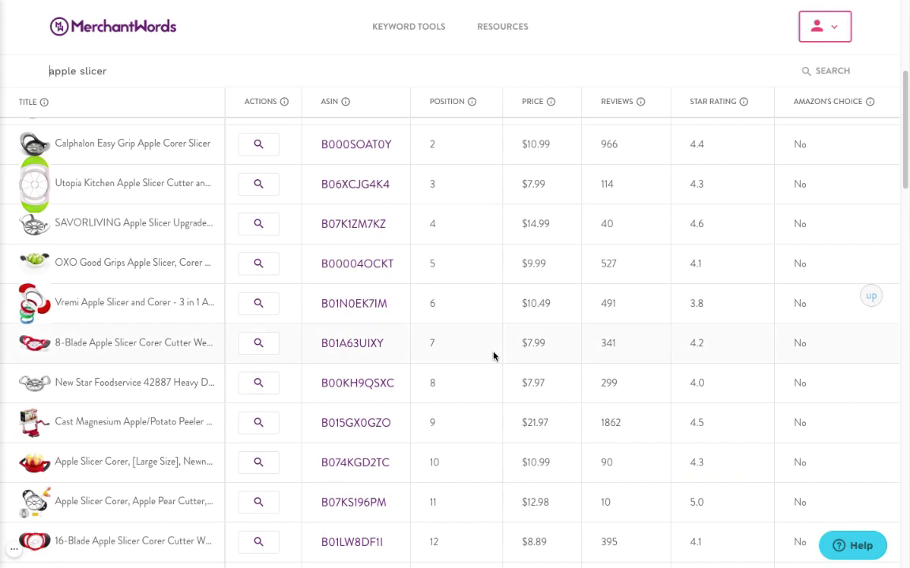
{"action": "scroll", "coordinate": [292, 325], "scroll_direction": "up", "scroll_amount": 3}
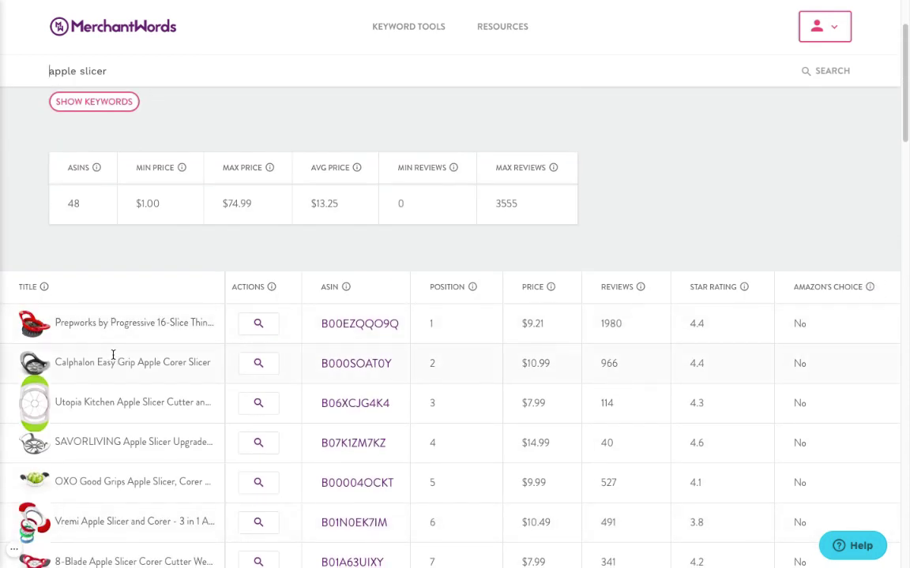
{"action": "scroll", "coordinate": [113, 356], "scroll_direction": "down", "scroll_amount": 2}
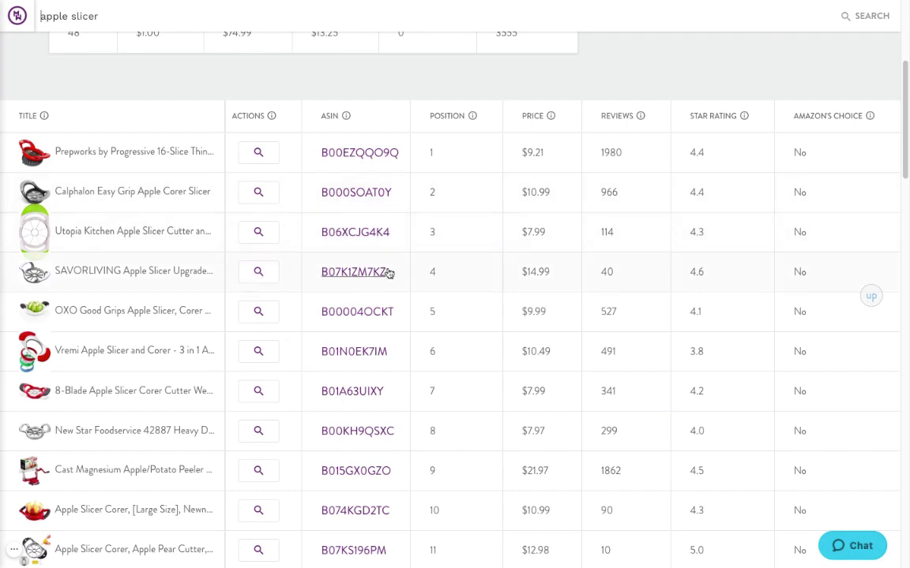
{"action": "scroll", "coordinate": [269, 238], "scroll_direction": "up", "scroll_amount": 3}
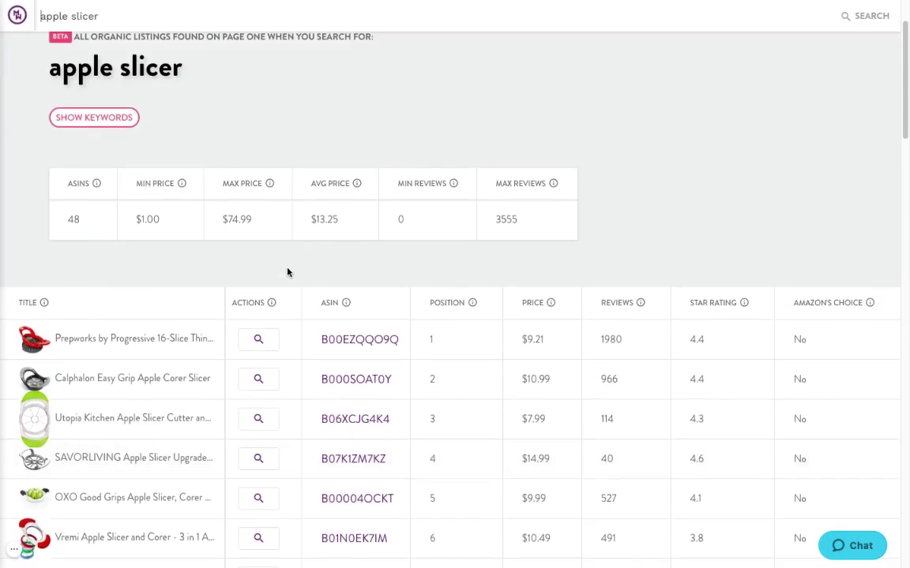
Open the keyword results for ASIN B00EZQQO9Q and examine its search terms, search rank, reviews on page and results.
{"action": "left_click", "coordinate": [382, 345]}
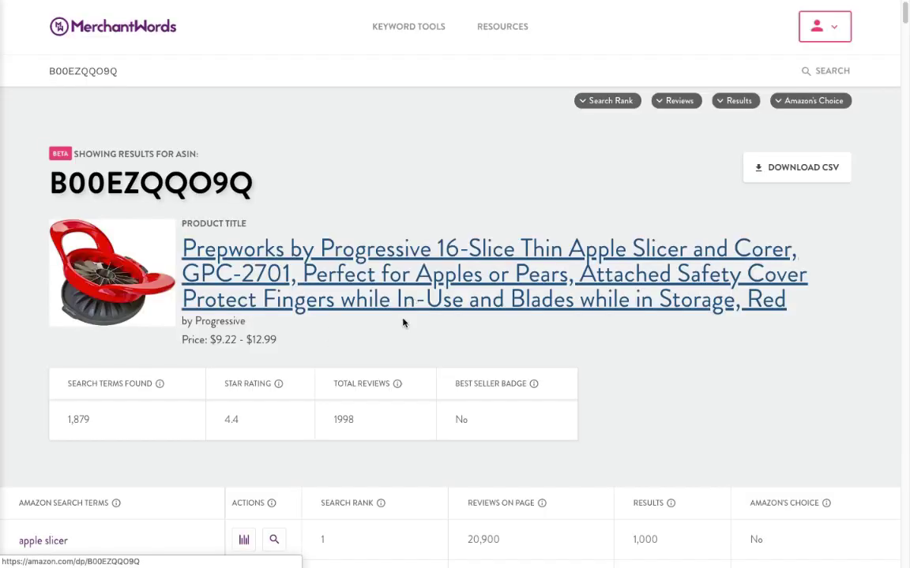
{"action": "scroll", "coordinate": [636, 361], "scroll_direction": "down", "scroll_amount": 2}
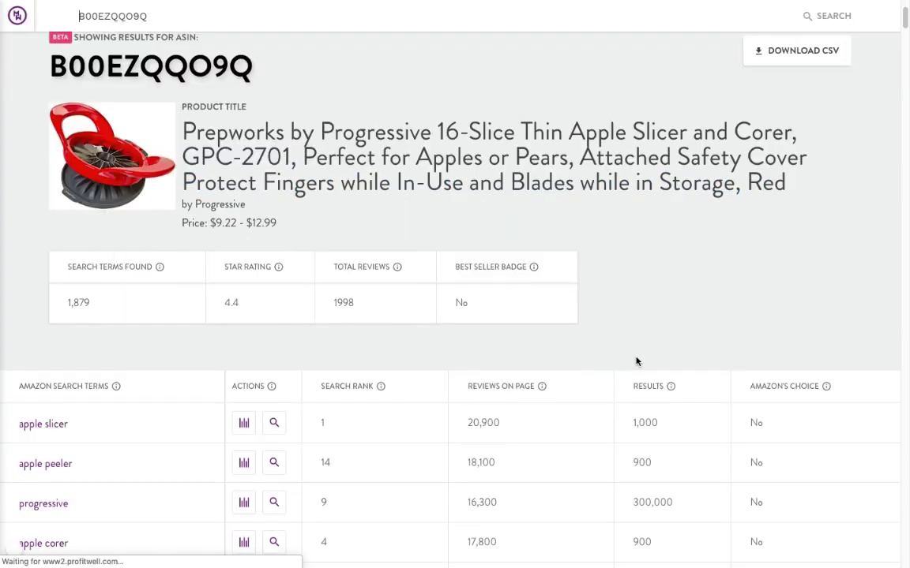
{"action": "scroll", "coordinate": [635, 362], "scroll_direction": "down", "scroll_amount": 2}
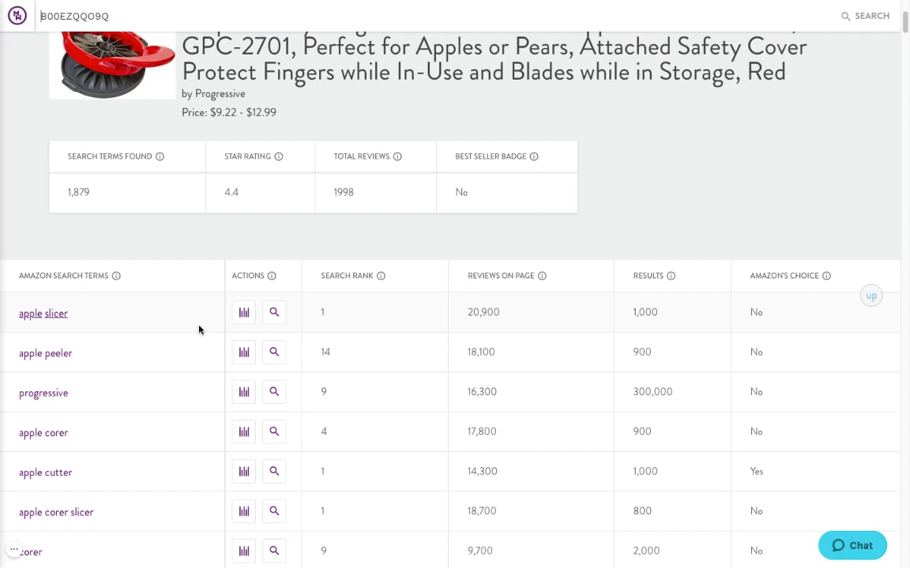
{"action": "scroll", "coordinate": [199, 330], "scroll_direction": "down", "scroll_amount": 1}
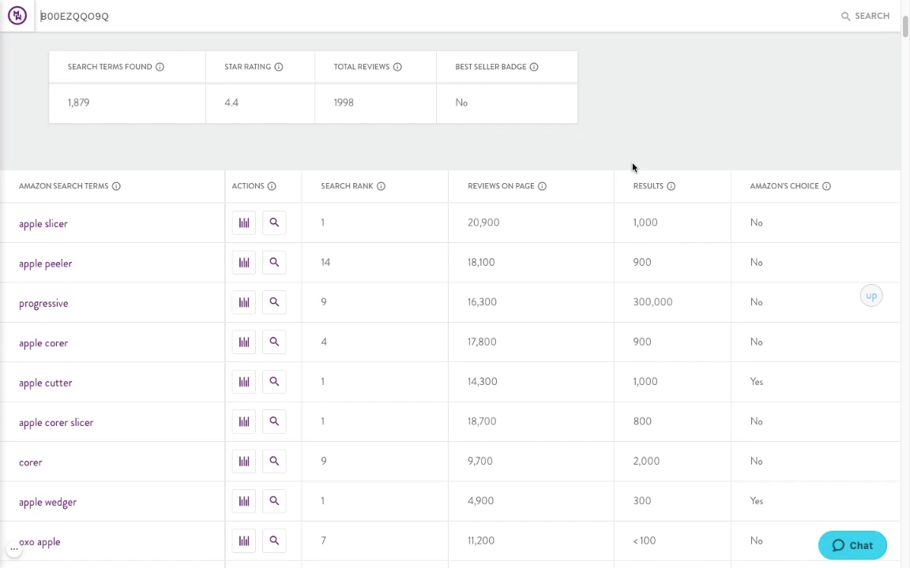
{"action": "scroll", "coordinate": [632, 168], "scroll_direction": "up", "scroll_amount": 2}
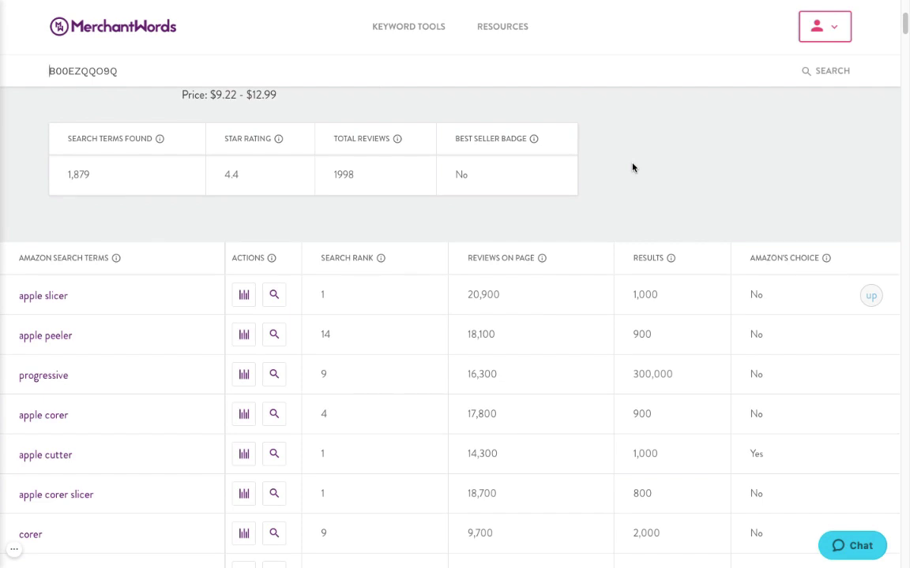
{"action": "scroll", "coordinate": [633, 167], "scroll_direction": "down", "scroll_amount": 1}
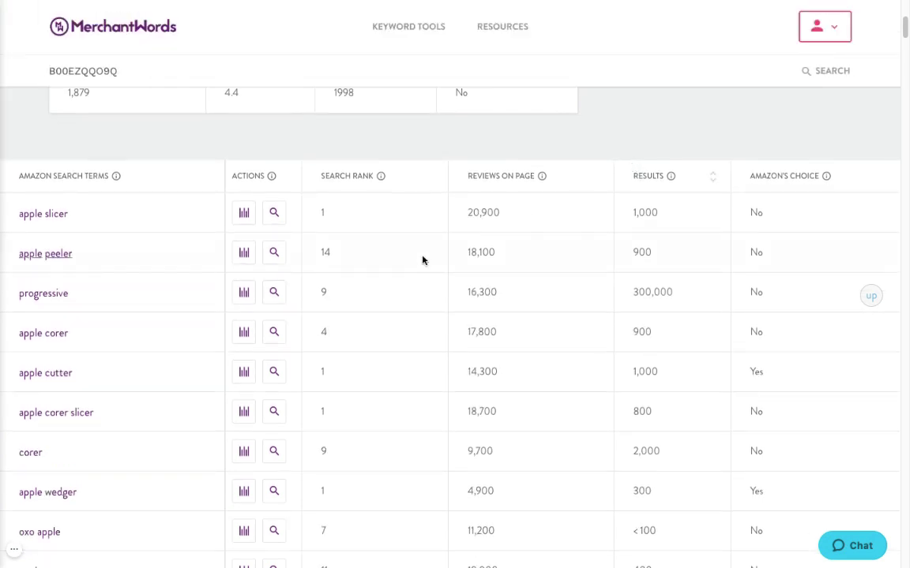
Look through the product's further Amazon search terms, from apple peeler to apple corer slicer peeler, comparing search rank, results and Amazon's Choice status.
{"action": "scroll", "coordinate": [320, 280], "scroll_direction": "down", "scroll_amount": 3}
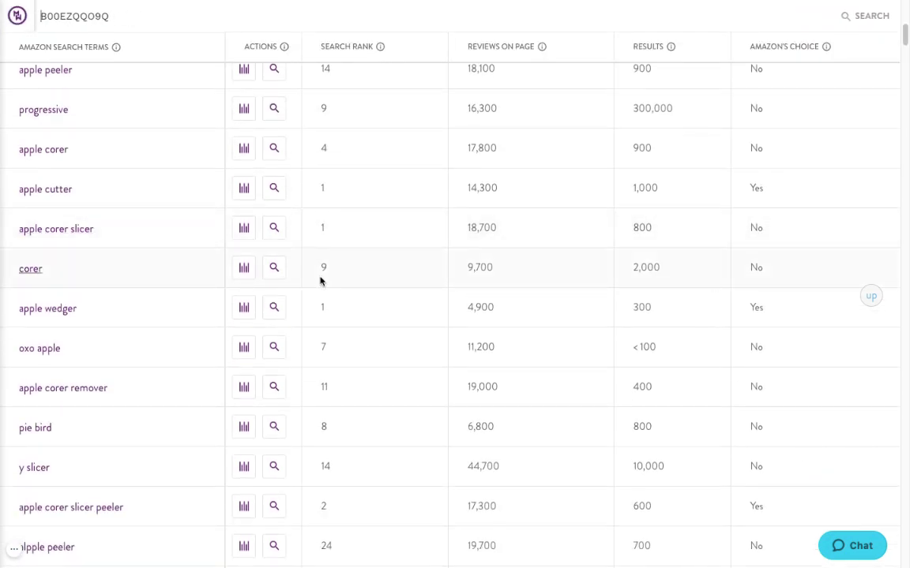
{"action": "scroll", "coordinate": [320, 280], "scroll_direction": "down", "scroll_amount": 1}
{"action": "scroll", "coordinate": [320, 280], "scroll_direction": "down", "scroll_amount": 1}
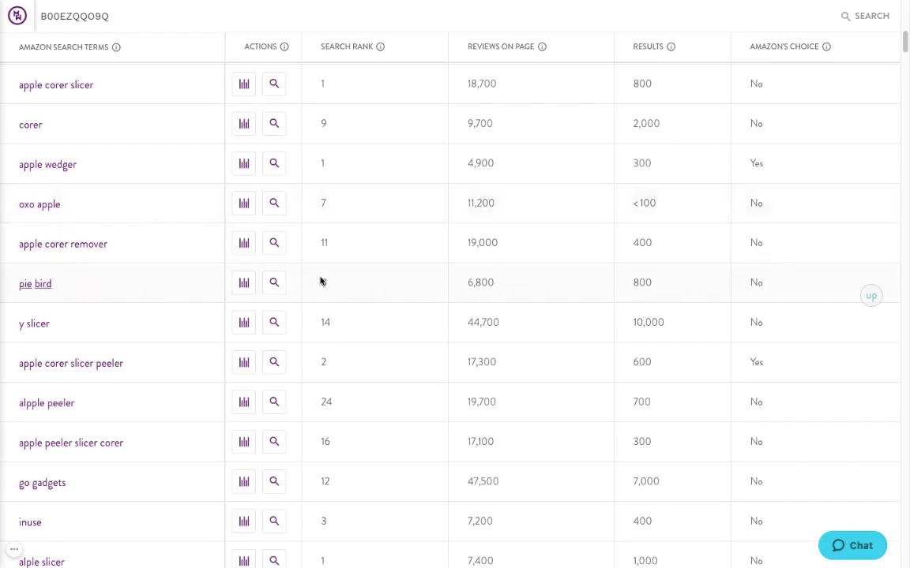
{"action": "scroll", "coordinate": [320, 280], "scroll_direction": "down", "scroll_amount": 2}
{"action": "scroll", "coordinate": [320, 280], "scroll_direction": "up", "scroll_amount": 4}
{"action": "scroll", "coordinate": [320, 280], "scroll_direction": "up", "scroll_amount": 4}
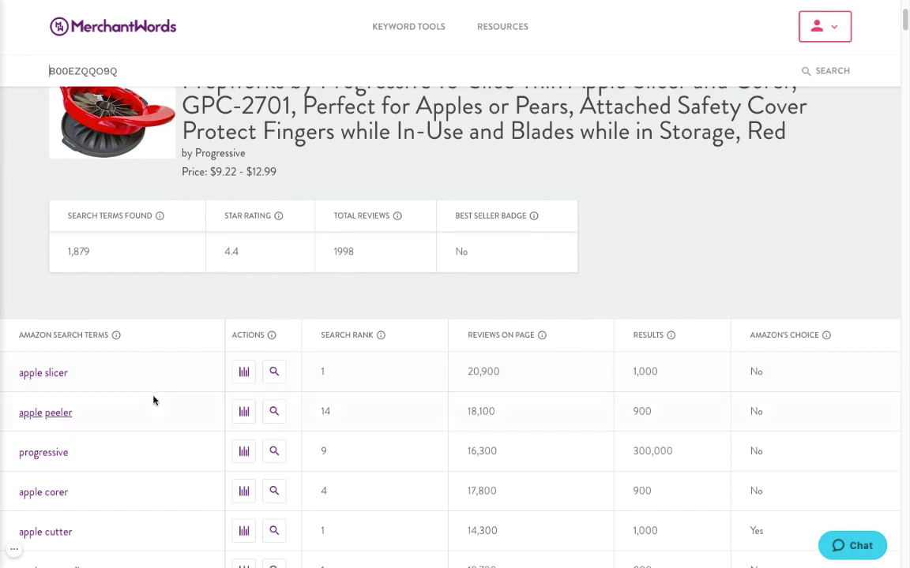
{"action": "scroll", "coordinate": [117, 428], "scroll_direction": "down", "scroll_amount": 1}
{"action": "scroll", "coordinate": [117, 428], "scroll_direction": "down", "scroll_amount": 2}
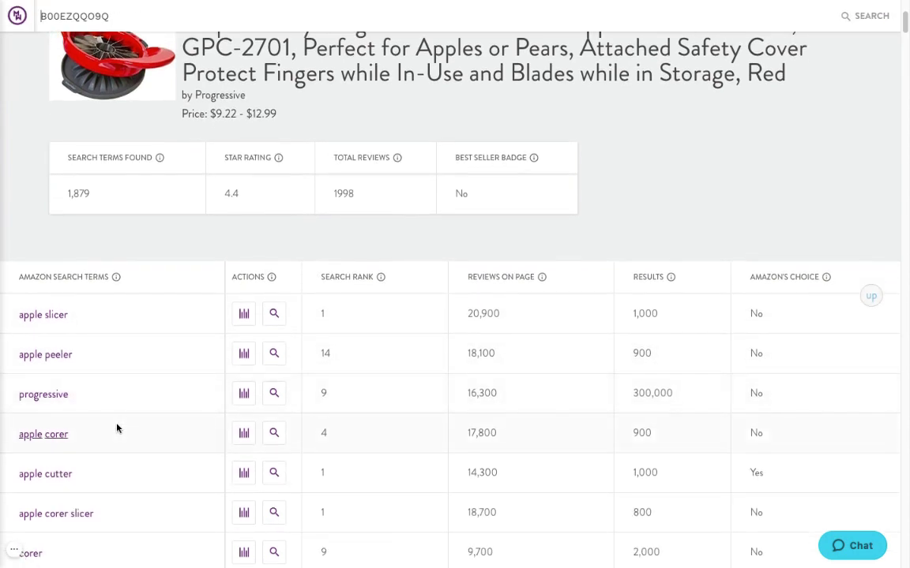
{"action": "scroll", "coordinate": [117, 428], "scroll_direction": "down", "scroll_amount": 1}
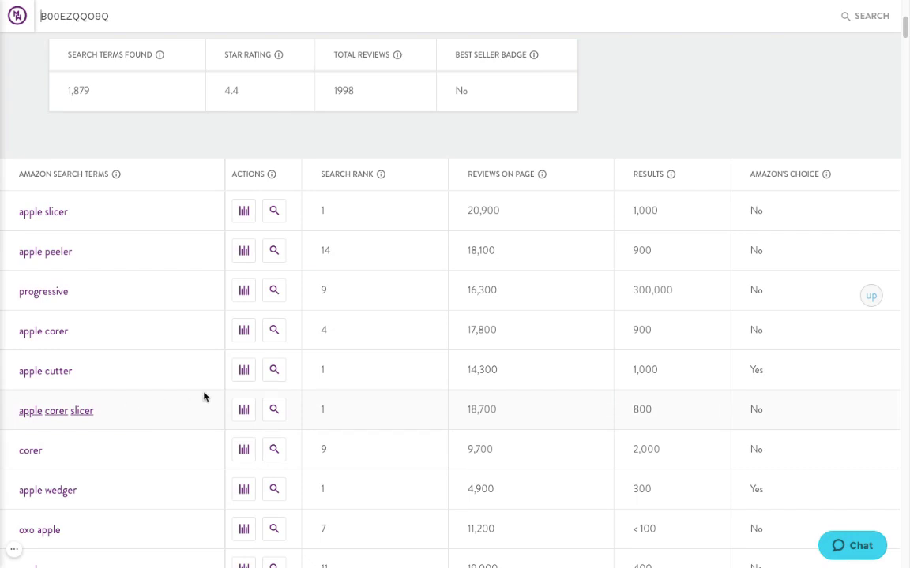
{"action": "scroll", "coordinate": [204, 396], "scroll_direction": "down", "scroll_amount": 2}
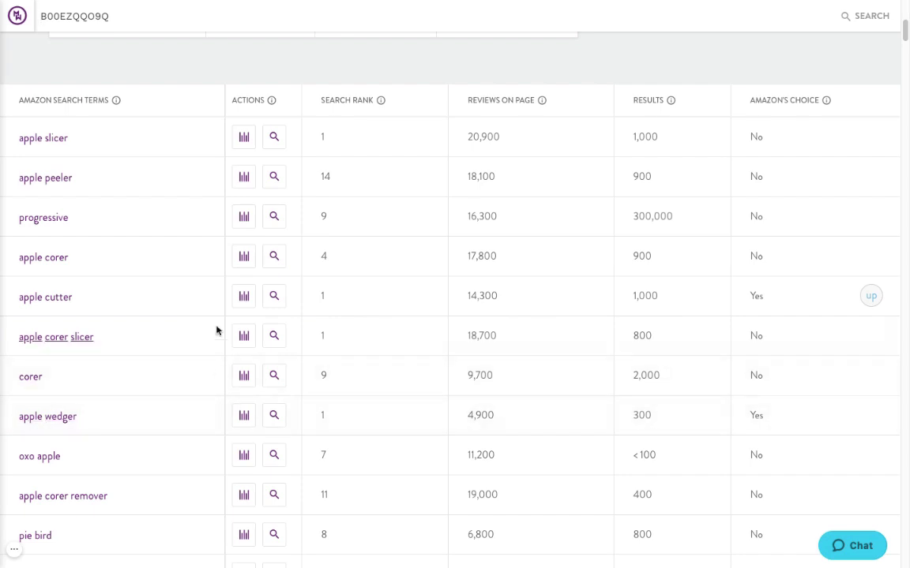
Review the product overview for the ASIN, including its title, price, search terms found, star rating, total reviews and best seller badge.
{"action": "scroll", "coordinate": [565, 294], "scroll_direction": "up", "scroll_amount": 5}
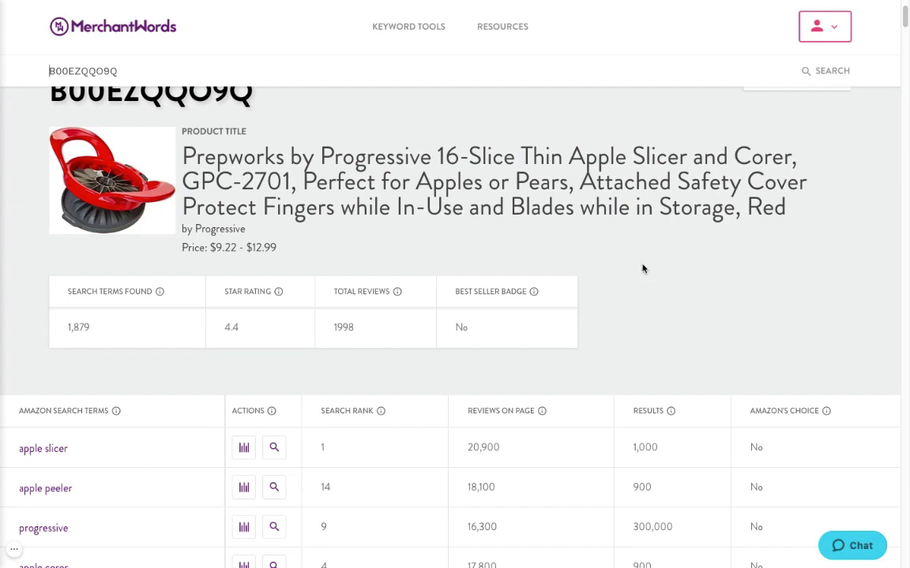
{"action": "scroll", "coordinate": [642, 269], "scroll_direction": "down", "scroll_amount": 3}
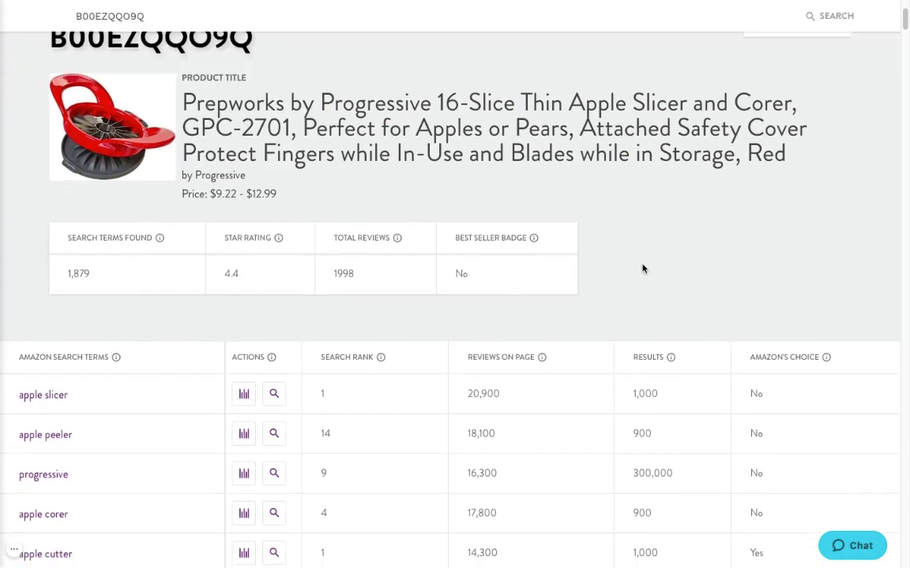
{"action": "scroll", "coordinate": [643, 269], "scroll_direction": "up", "scroll_amount": 4}
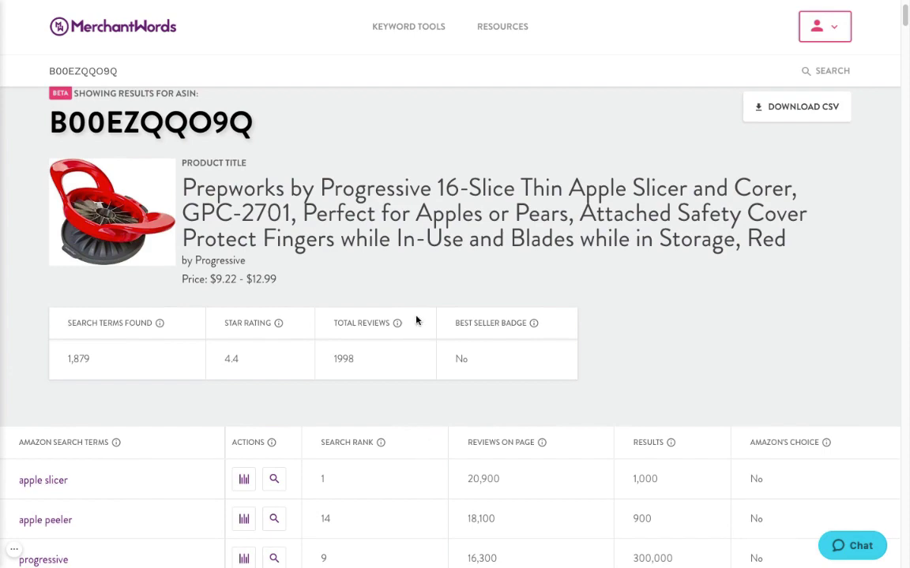
{"action": "scroll", "coordinate": [417, 319], "scroll_direction": "down", "scroll_amount": 3}
{"action": "scroll", "coordinate": [317, 296], "scroll_direction": "down", "scroll_amount": 3}
{"action": "scroll", "coordinate": [317, 296], "scroll_direction": "up", "scroll_amount": 7}
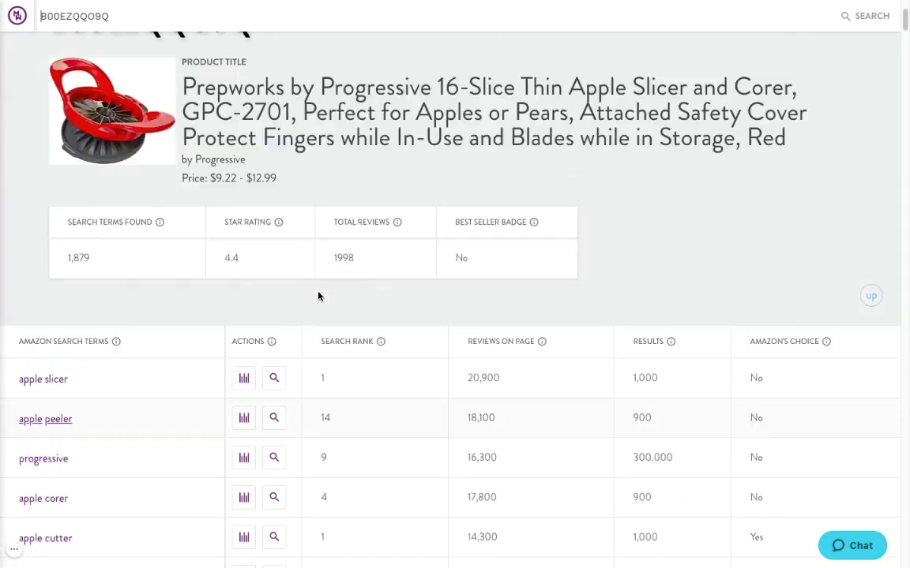
{"action": "scroll", "coordinate": [316, 296], "scroll_direction": "up", "scroll_amount": 1}
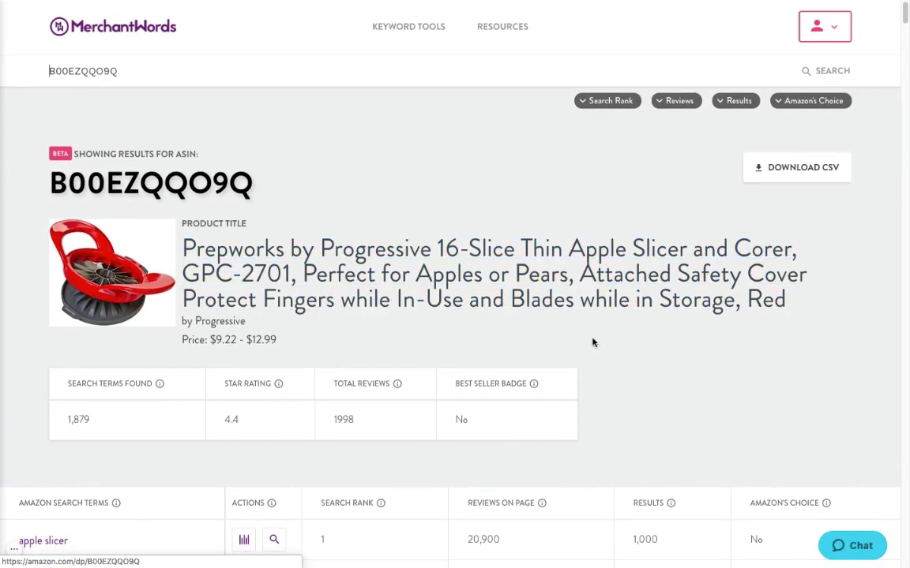
{"action": "scroll", "coordinate": [653, 384], "scroll_direction": "down", "scroll_amount": 3}
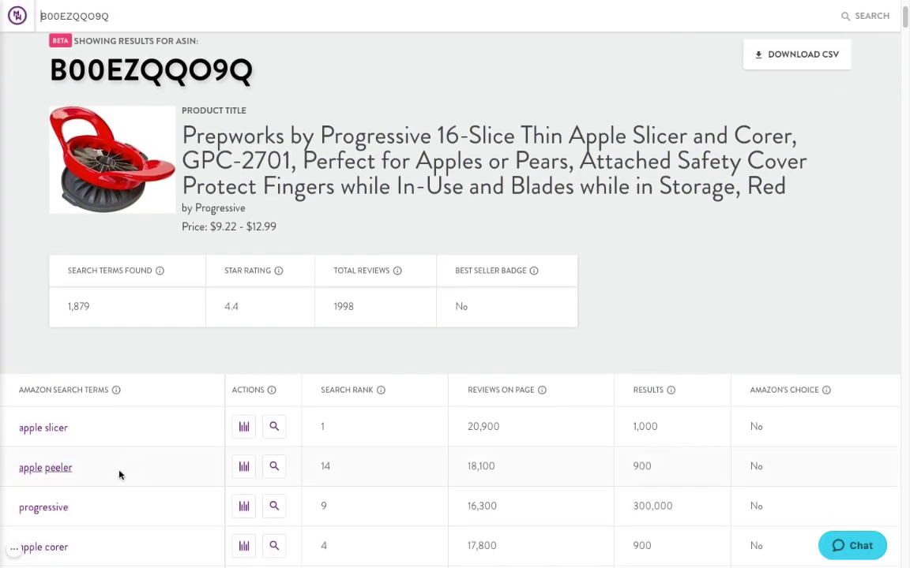
{"action": "mouse_move", "coordinate": [11, 552]}
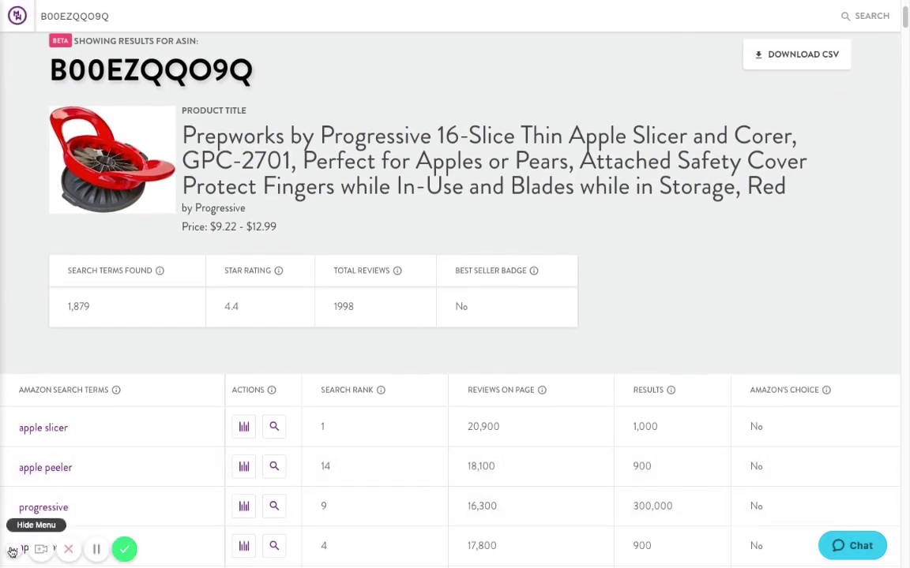
{"action": "left_click", "coordinate": [126, 549]}
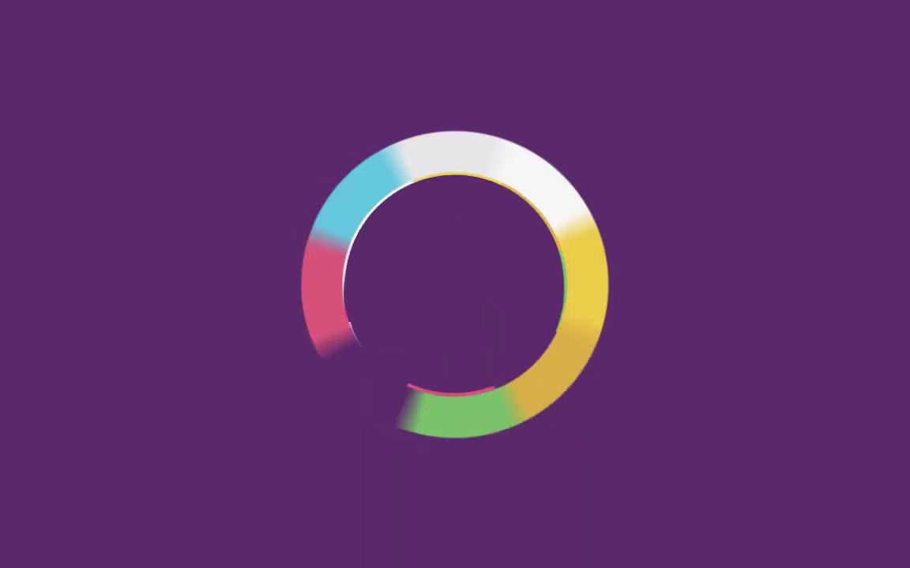